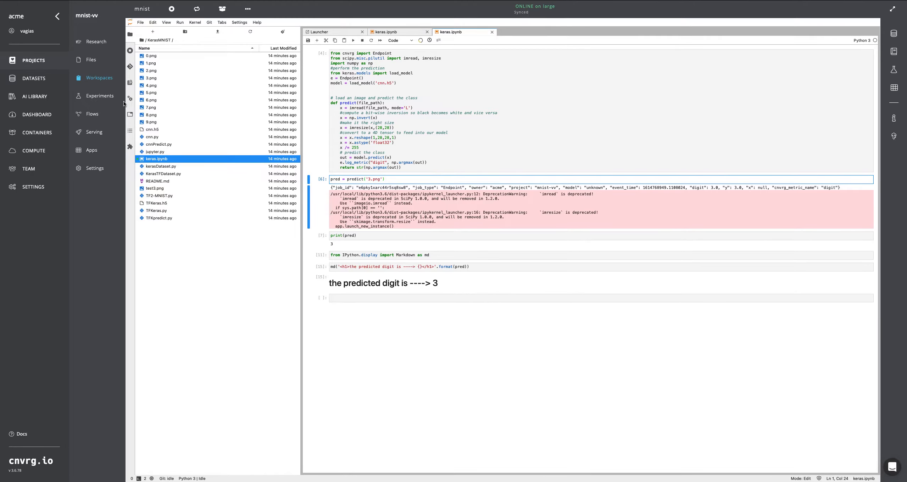
Step: Open the Train MNIST flow and check the dataset used by its mnist data task
left_click(91, 115)
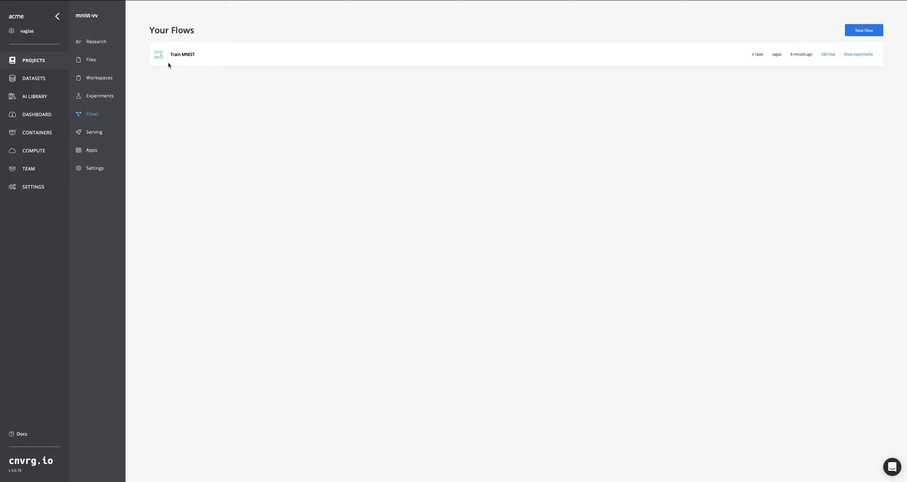
left_click(182, 55)
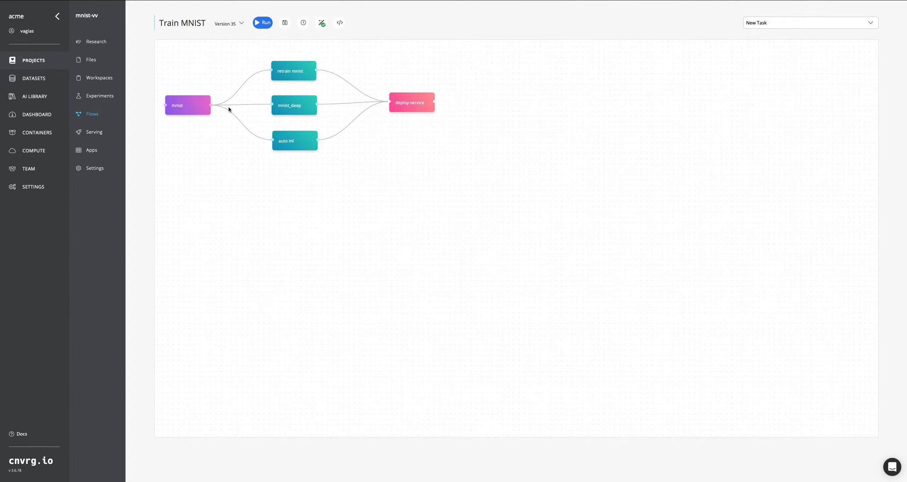
left_click(190, 105)
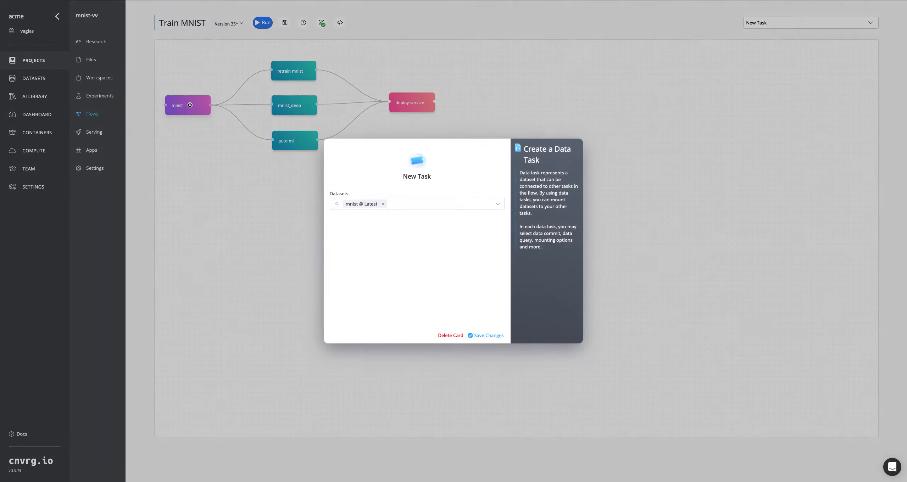
left_click(251, 189)
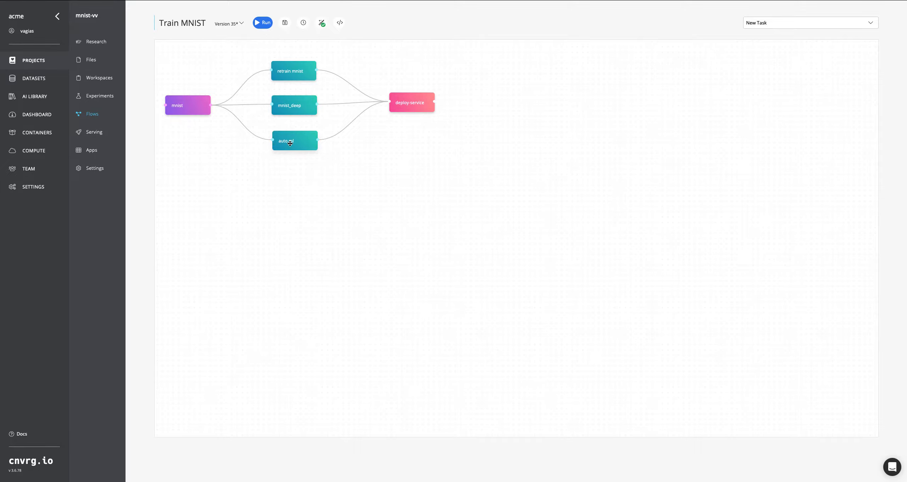
Step: Review the deploy-service task's web service setup, including its compute and prediction settings
left_click(412, 106)
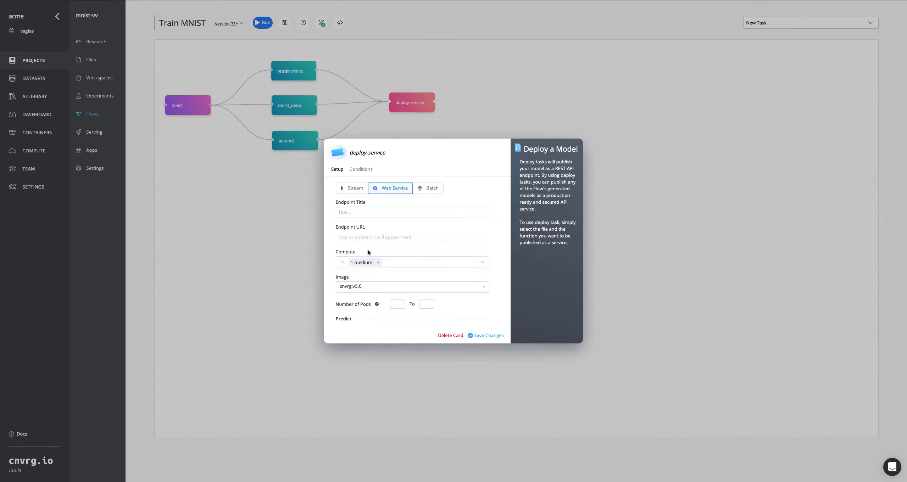
left_click(414, 262)
scroll(447, 295, "down", 5)
left_click(425, 243)
left_click(322, 376)
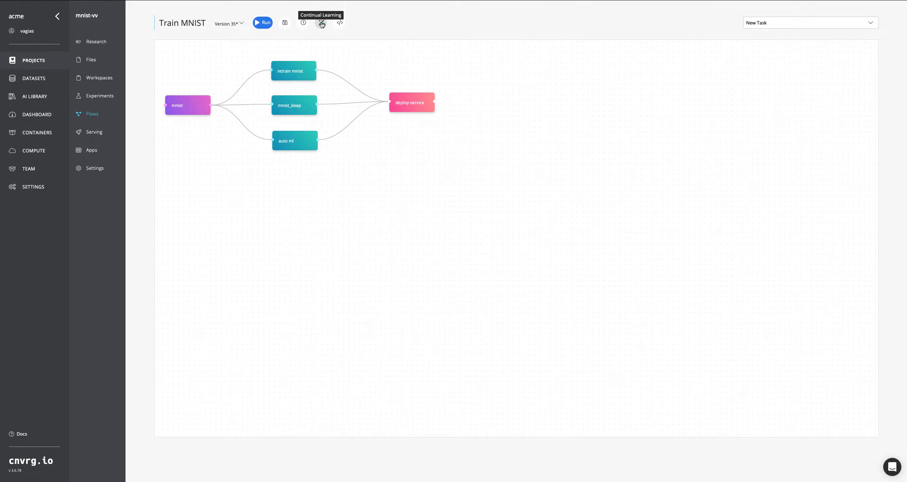
Step: Run the Train MNIST flow and select its auto ml, retrain mnist and mnist_deep experiments
left_click(262, 23)
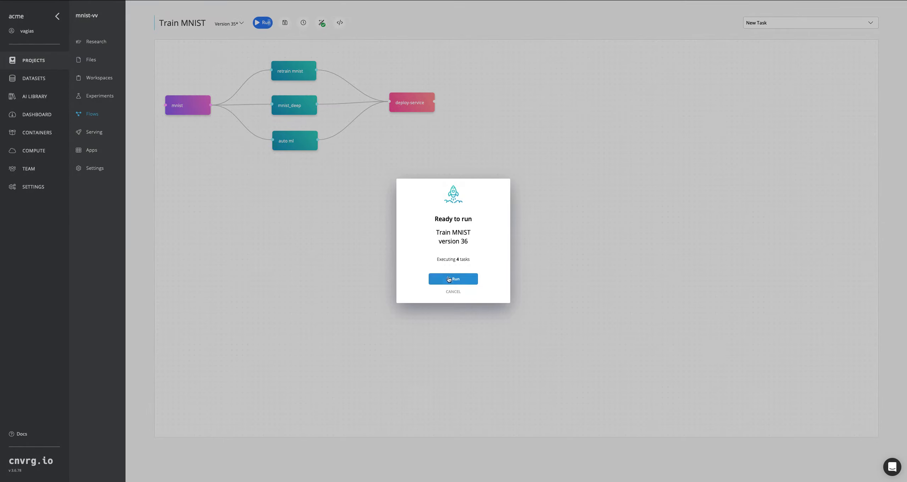
left_click(448, 279)
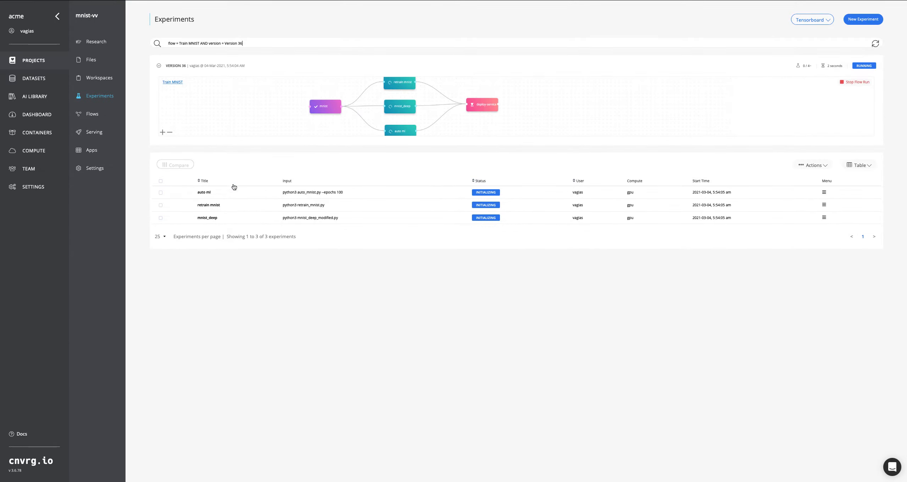
left_click(161, 193)
left_click(160, 205)
left_click(161, 218)
Step: Open the digit-predict-3 serving endpoint and examine its live metrics, zooming the digit chart in on the final spike of values
left_click(95, 133)
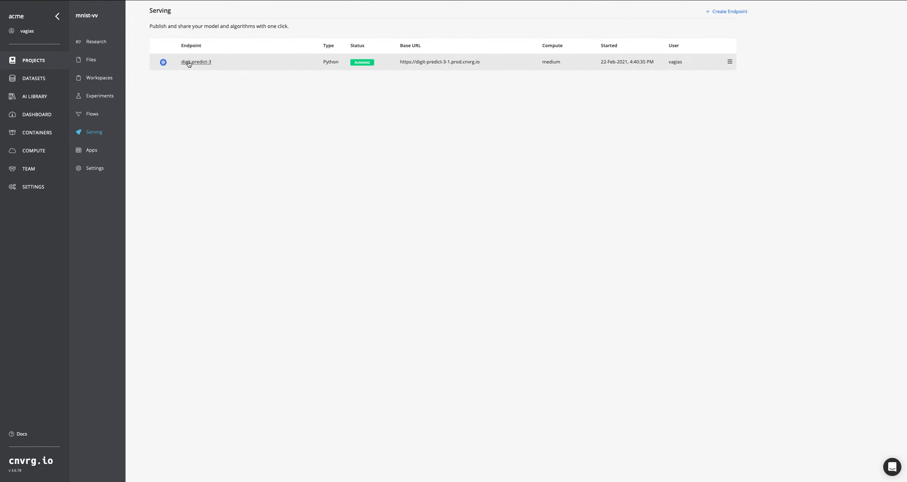
left_click(188, 62)
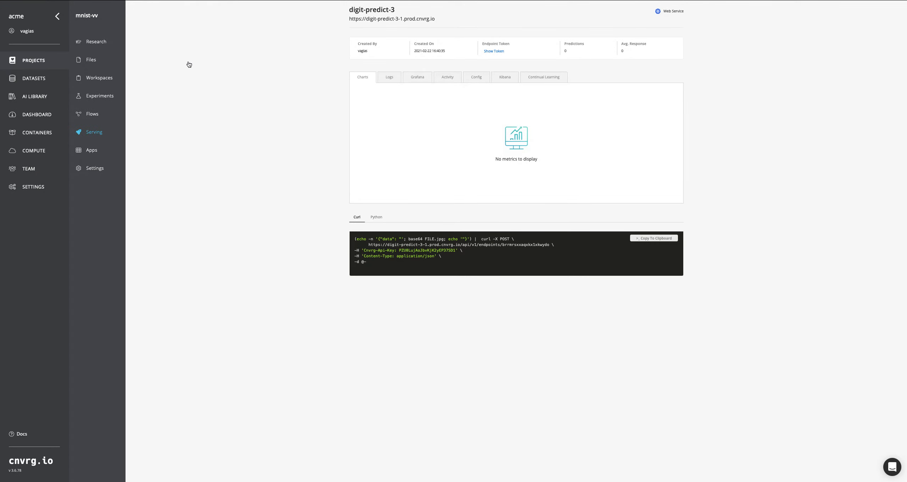
scroll(704, 396, "down", 2)
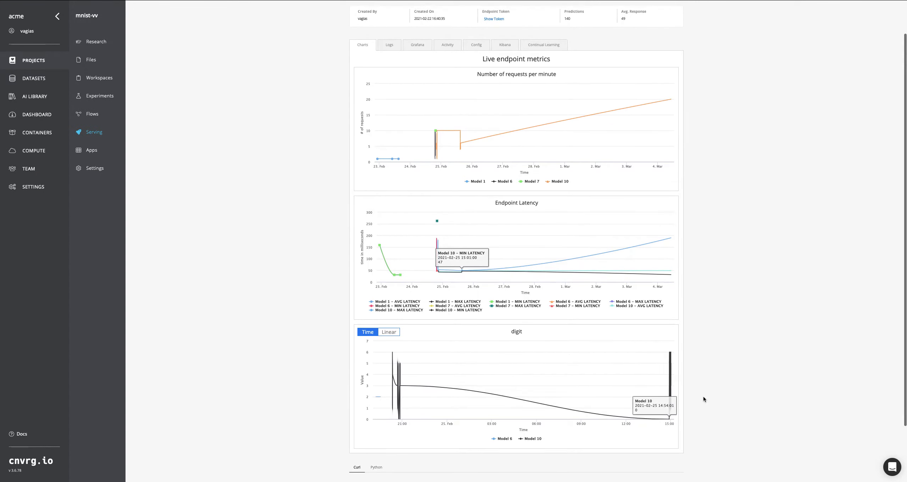
left_click_drag(684, 331, 684, 331)
left_click_drag(628, 335, 691, 338)
left_click_drag(490, 336, 692, 341)
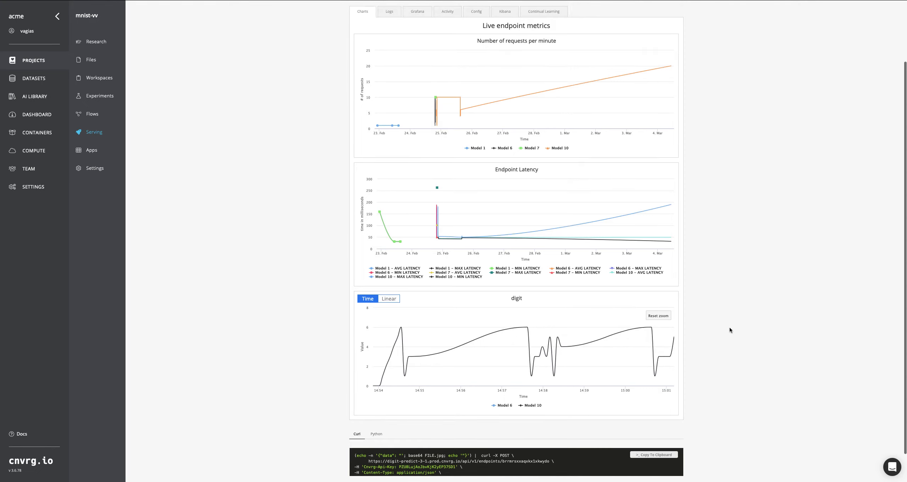
scroll(729, 327, "up", 3)
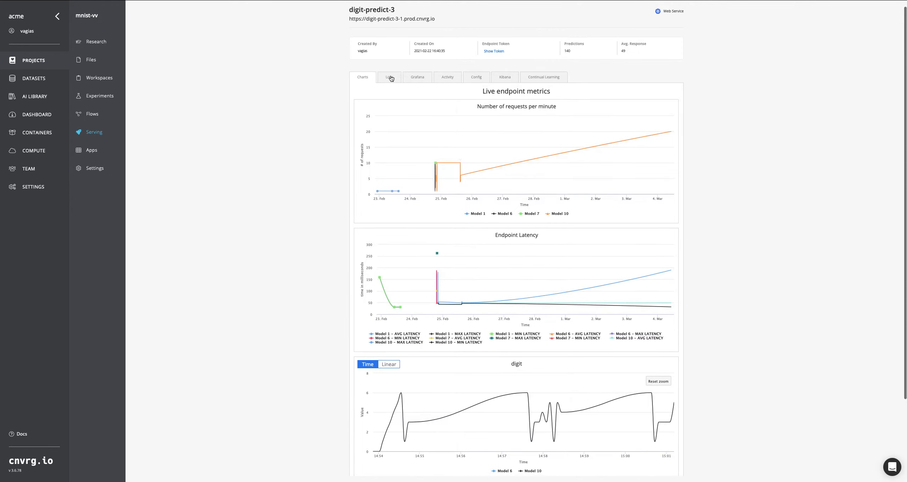
Step: Review the endpoint's prediction logs and the form for a new continual learning condition without adding one
left_click(390, 77)
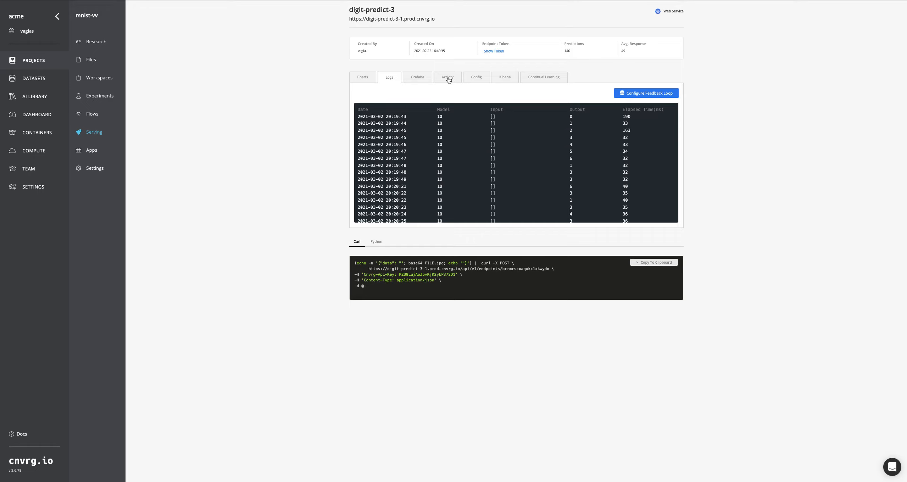
left_click(553, 79)
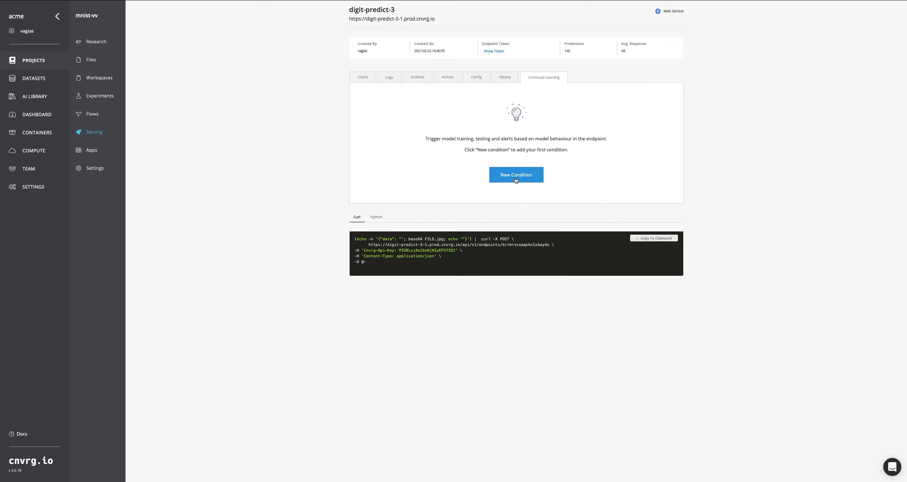
left_click(515, 176)
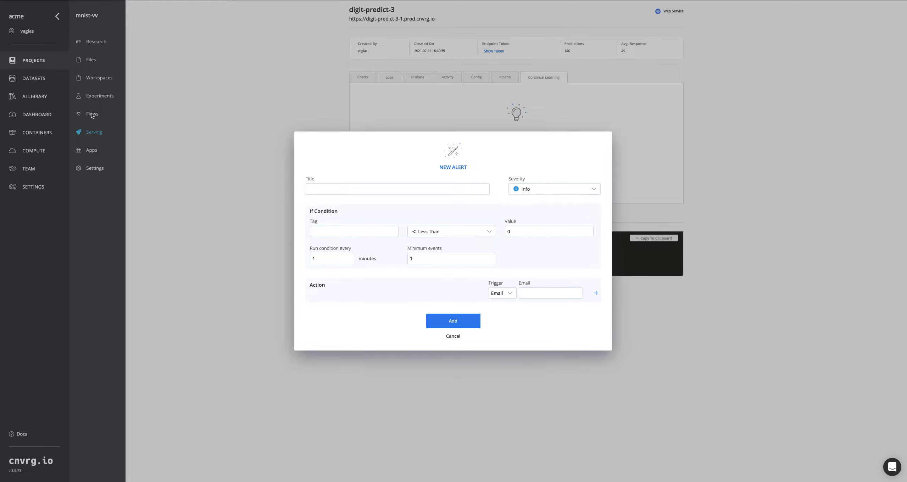
left_click(453, 338)
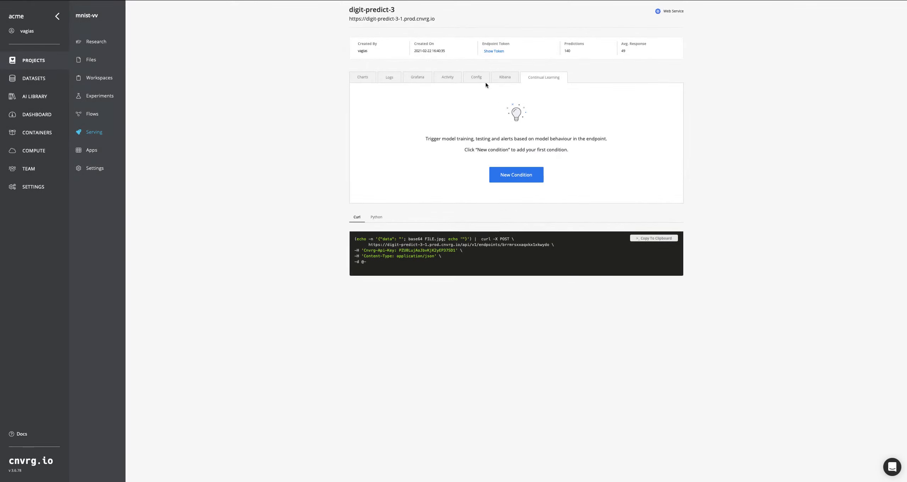
Step: Review the endpoint's cluster configuration and its list of deployed model versions
left_click(476, 76)
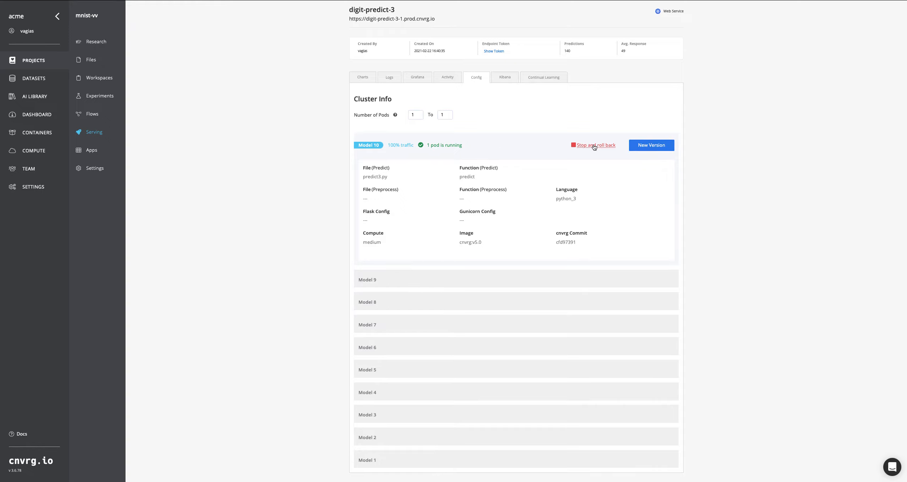
scroll(405, 293, "down", 3)
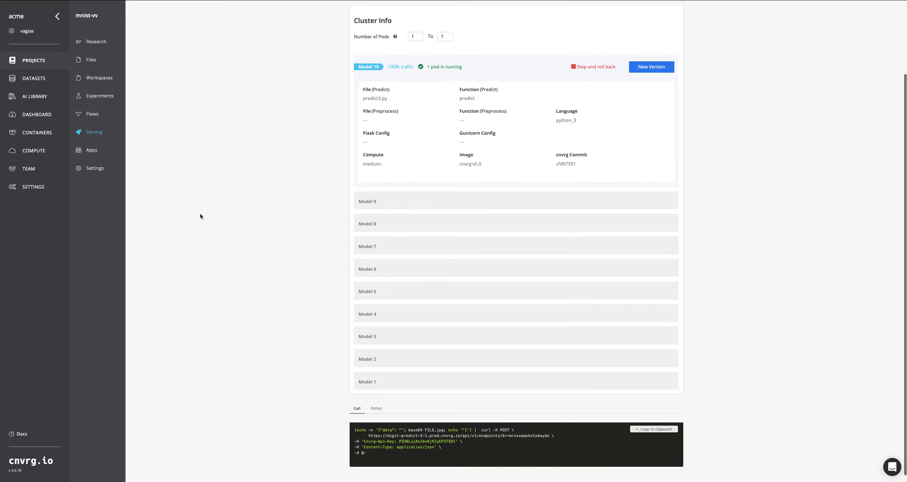
Step: Look over the form for publishing a new app with the Dash type, including its advanced settings
left_click(97, 151)
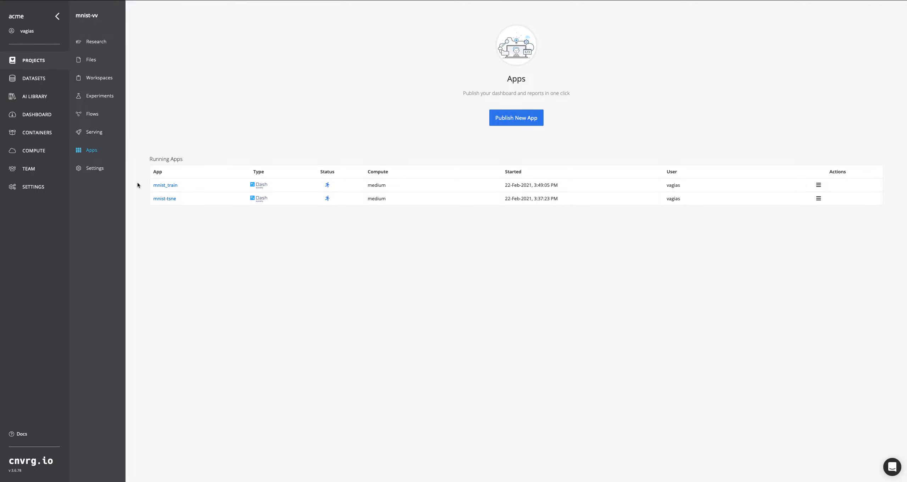
left_click(507, 120)
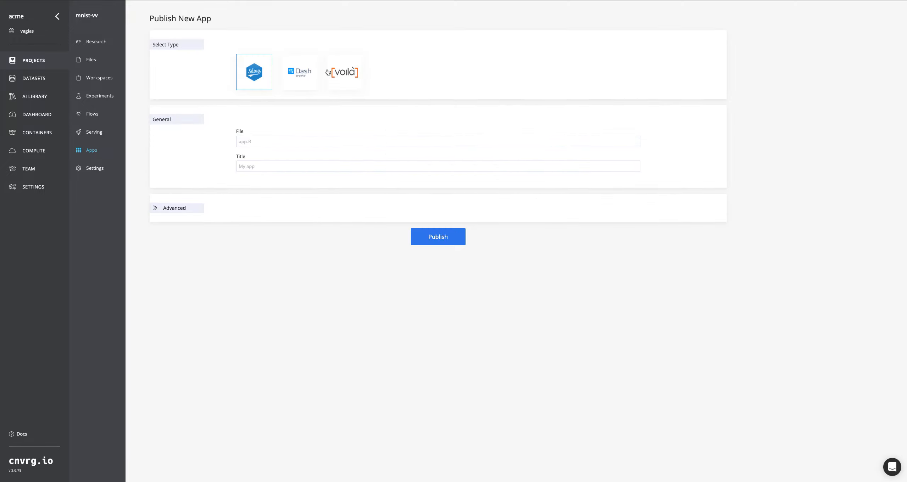
left_click(260, 143)
left_click(297, 85)
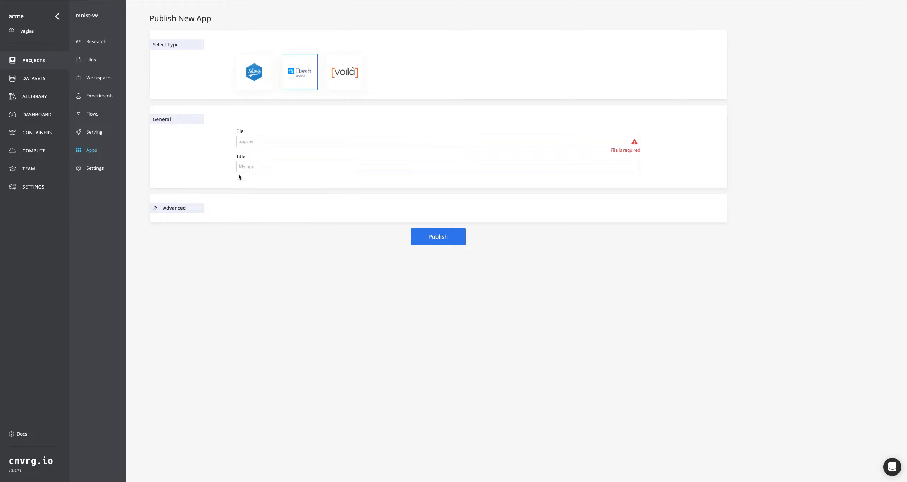
left_click(173, 209)
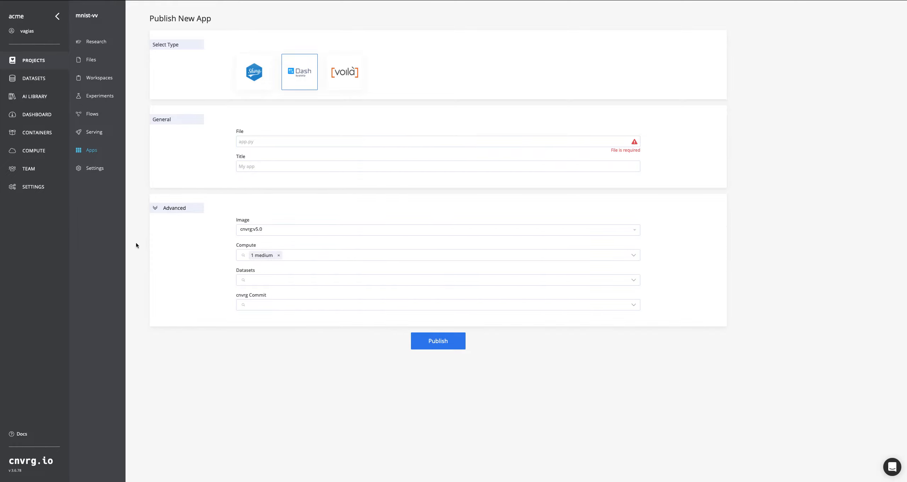
Step: Open the running mnist-tsne app and inspect its 3D scatter plot from several angles, viewing the images behind data points
left_click(91, 152)
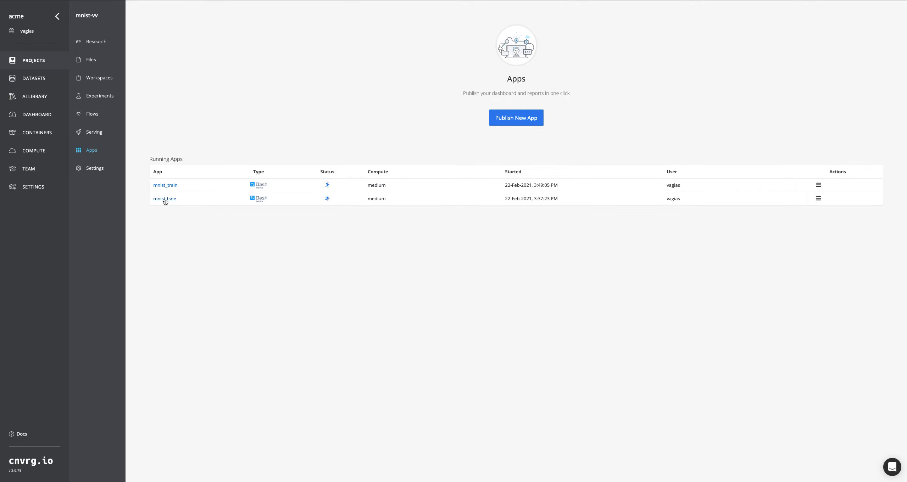
left_click(164, 200)
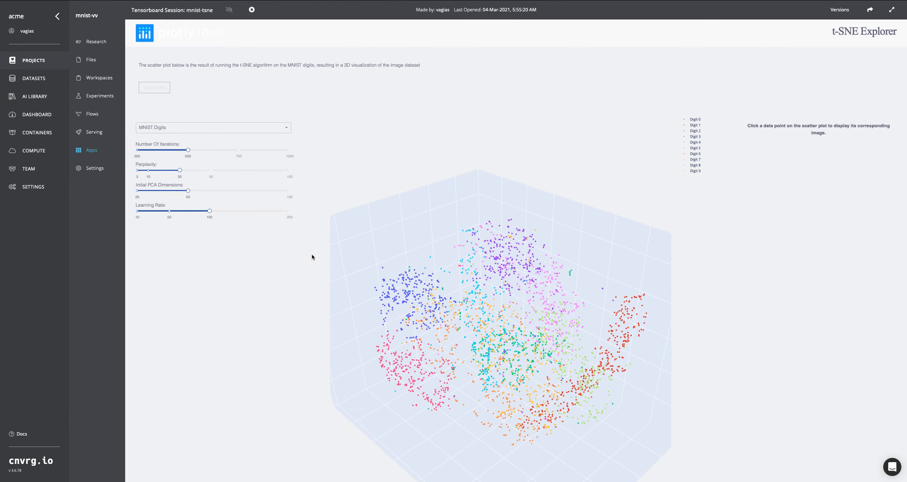
scroll(312, 254, "down", 2)
scroll(313, 253, "down", 1)
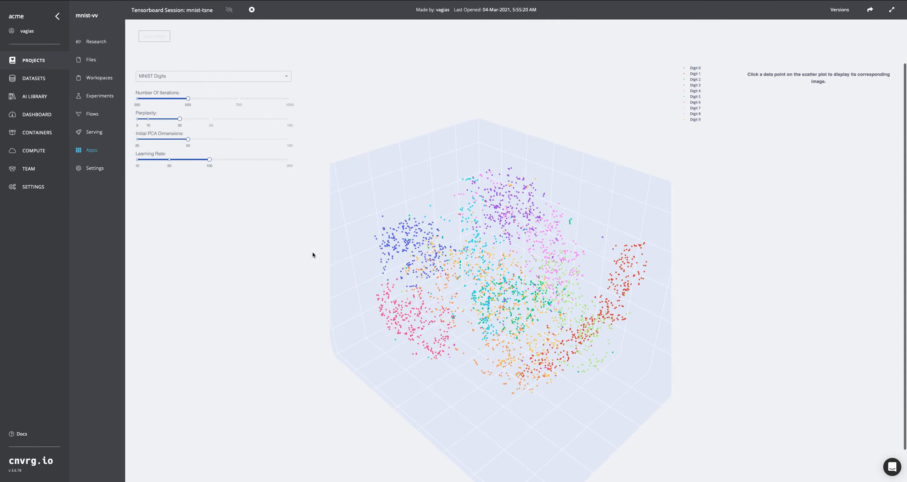
left_click_drag(373, 256, 391, 208)
left_click(396, 242)
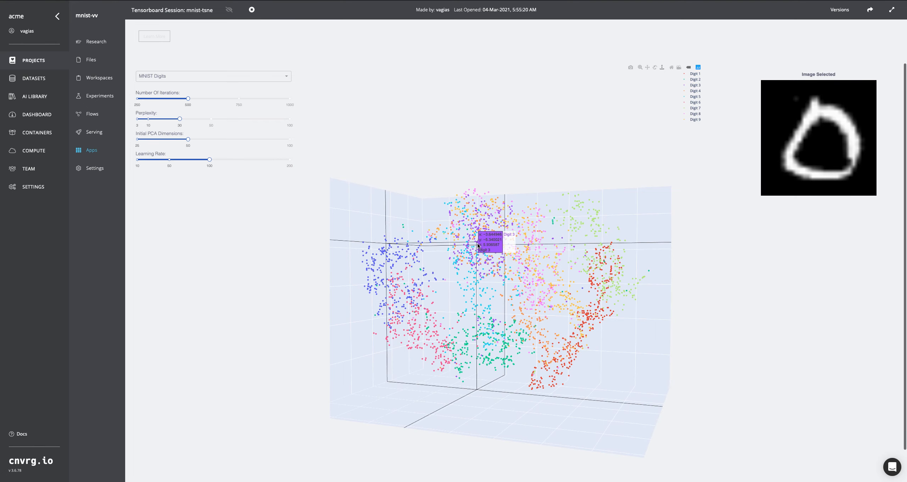
left_click(475, 244)
left_click_drag(477, 231, 554, 294)
Step: Set the t-SNE perplexity to 50 and the number of iterations to 750, and inspect the resulting digit clusters
left_click_drag(180, 119, 213, 121)
left_click(239, 99)
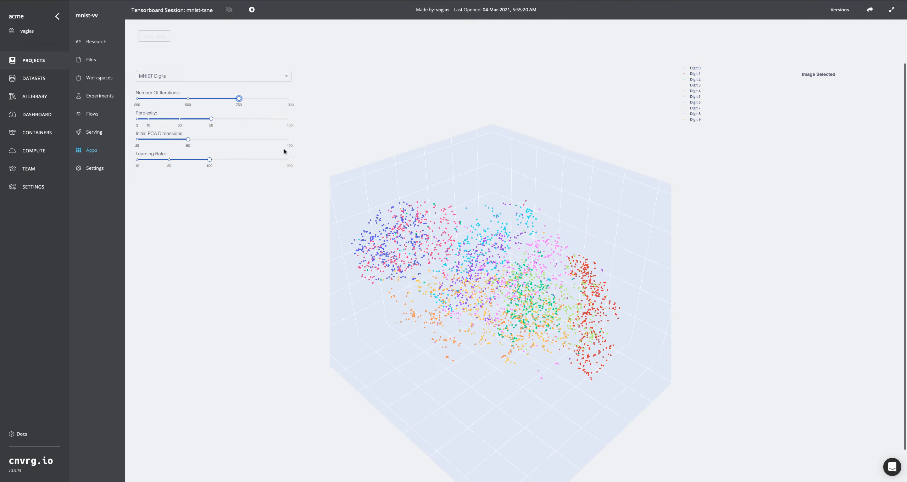
left_click_drag(393, 248, 493, 239)
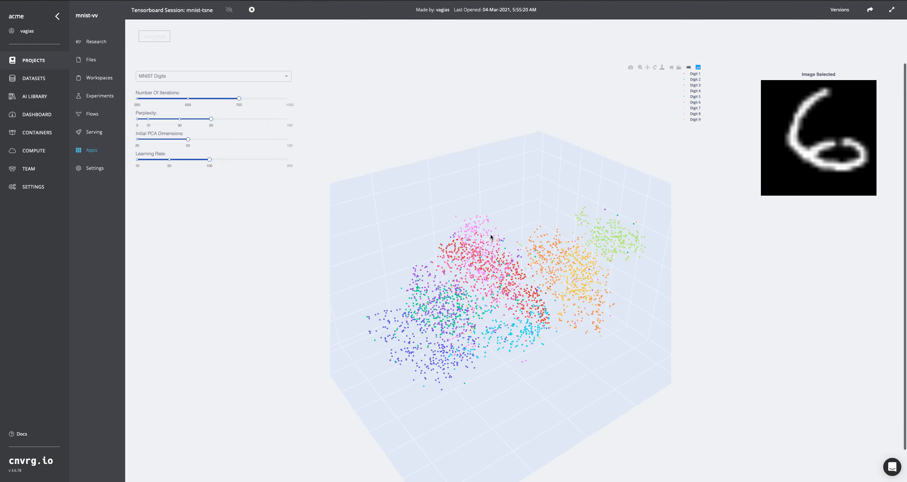
left_click_drag(510, 283, 462, 227)
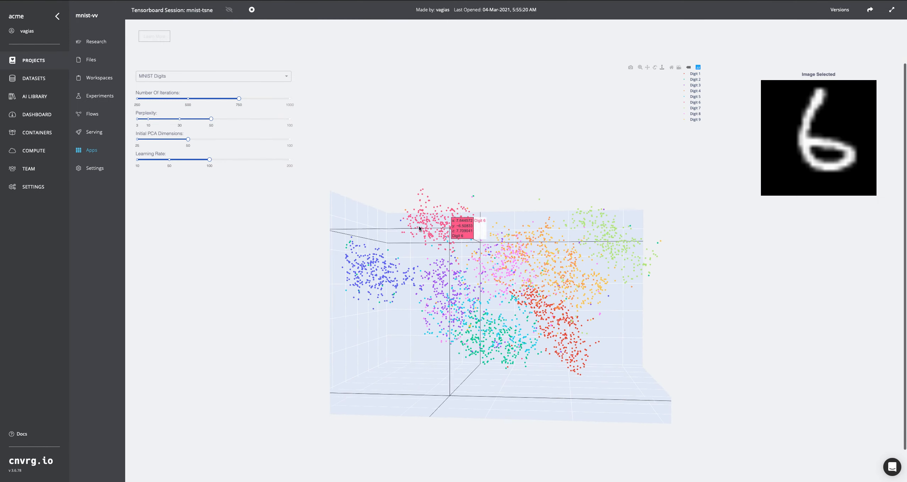
Step: Set the t-SNE learning rate to 50 and inspect the updated clusters from another angle
left_click(169, 160)
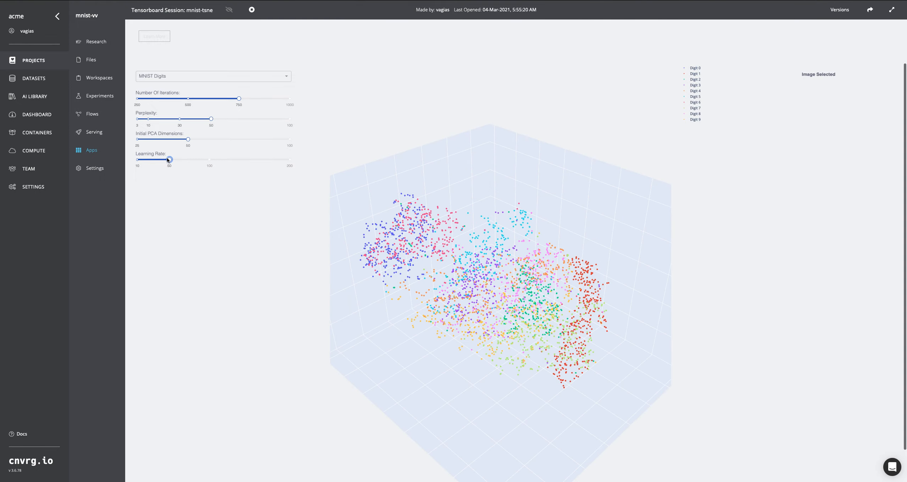
left_click_drag(427, 259, 486, 194)
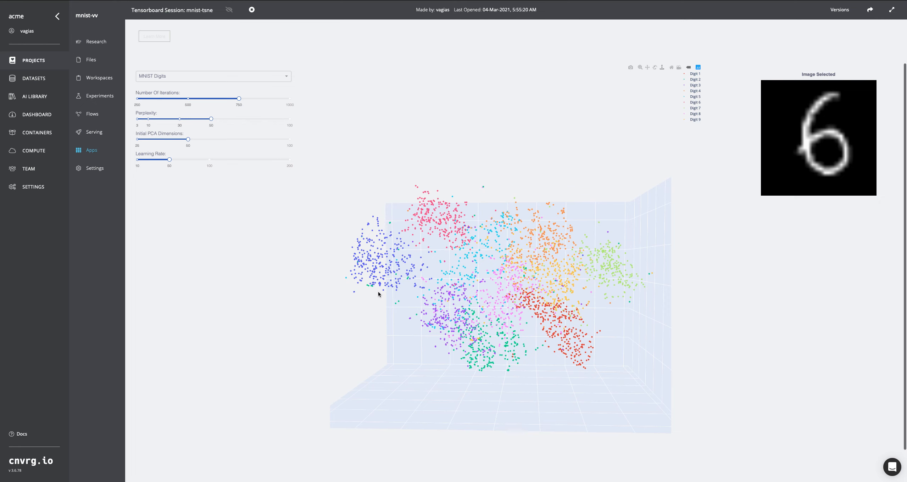